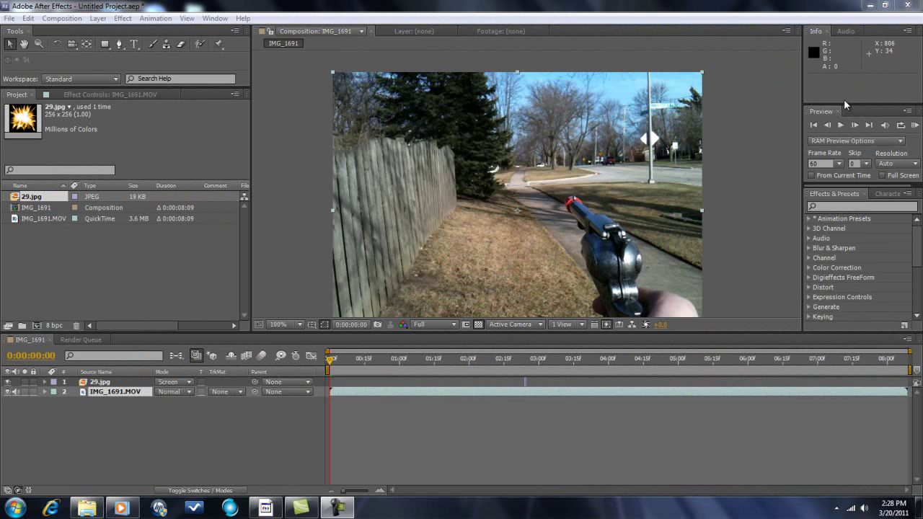
# Preview the footage, then step frame by frame to the gunshot frame at 0:00:03:14.
pyautogui.click(836, 124)
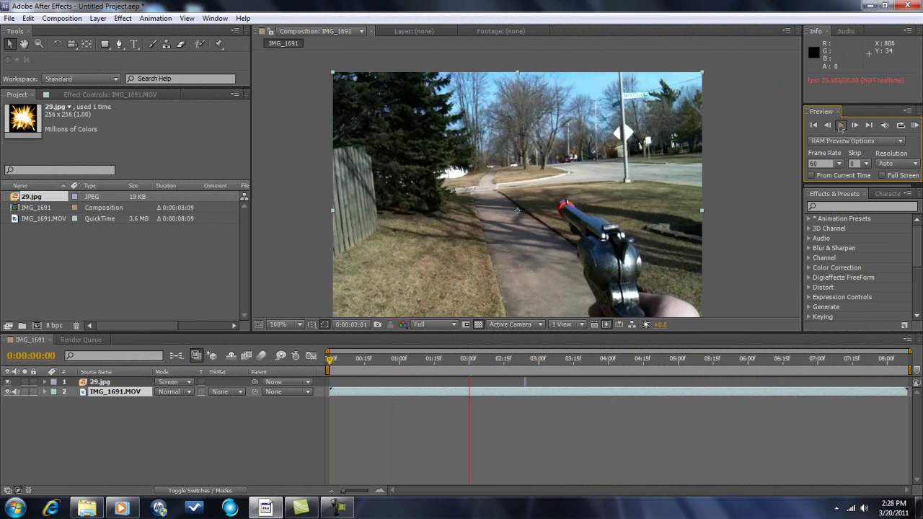
pyautogui.click(841, 124)
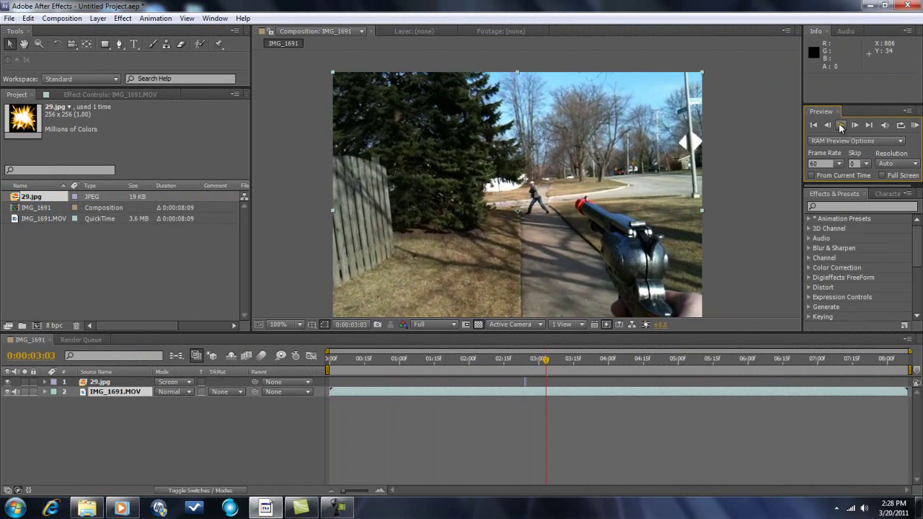
pyautogui.click(841, 125)
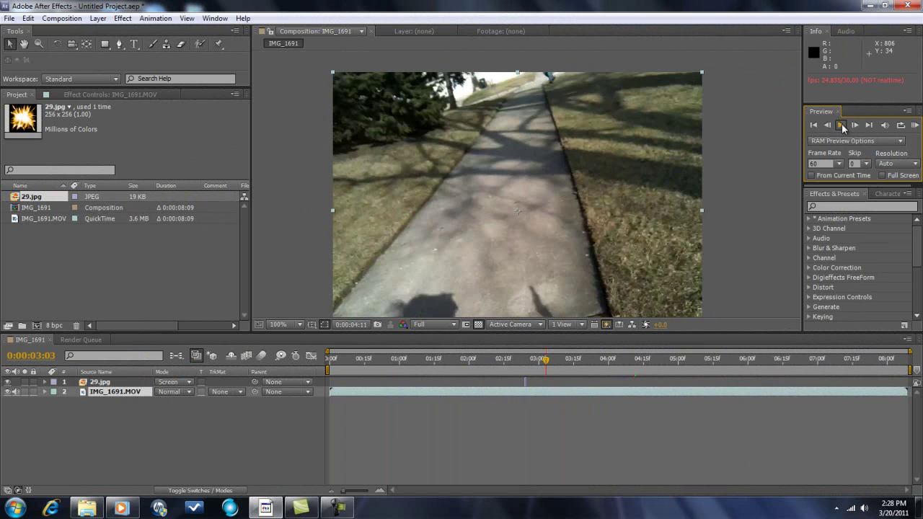
pyautogui.moveTo(637, 363); pyautogui.dragTo(572, 387)
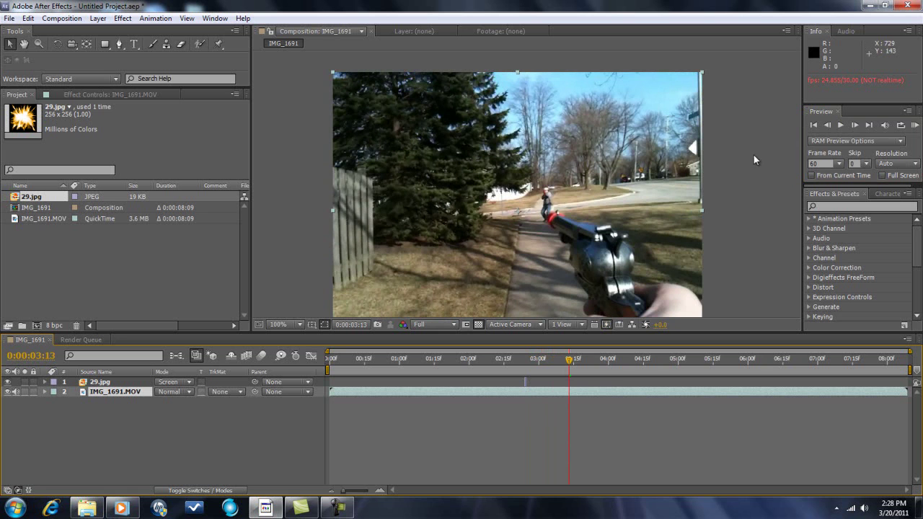
pyautogui.click(841, 127)
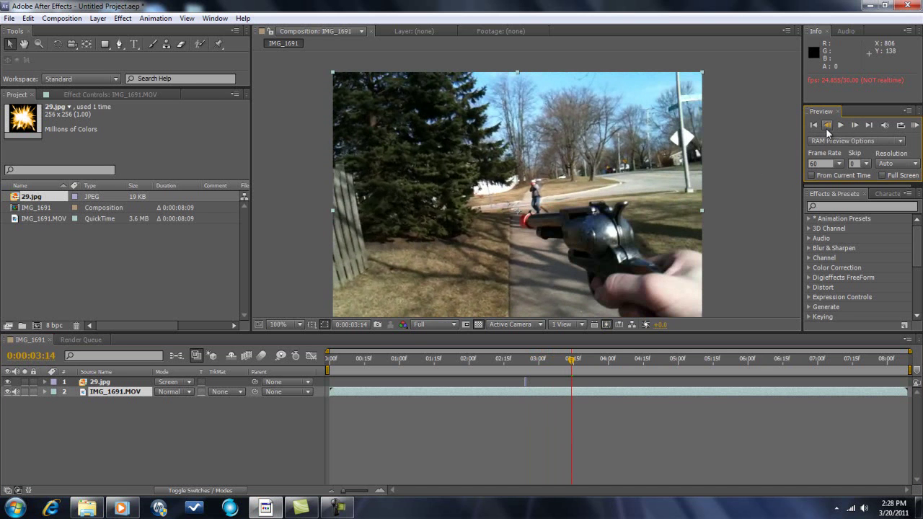
pyautogui.click(828, 127)
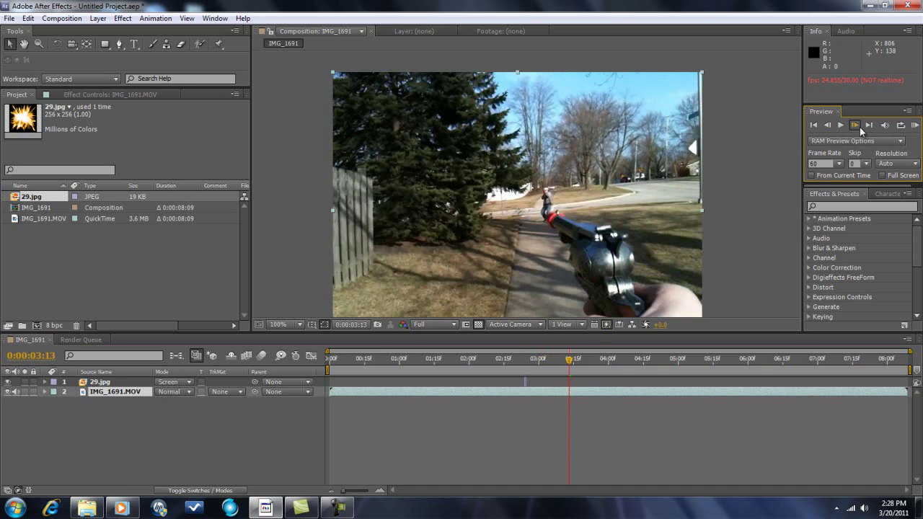
pyautogui.click(860, 127)
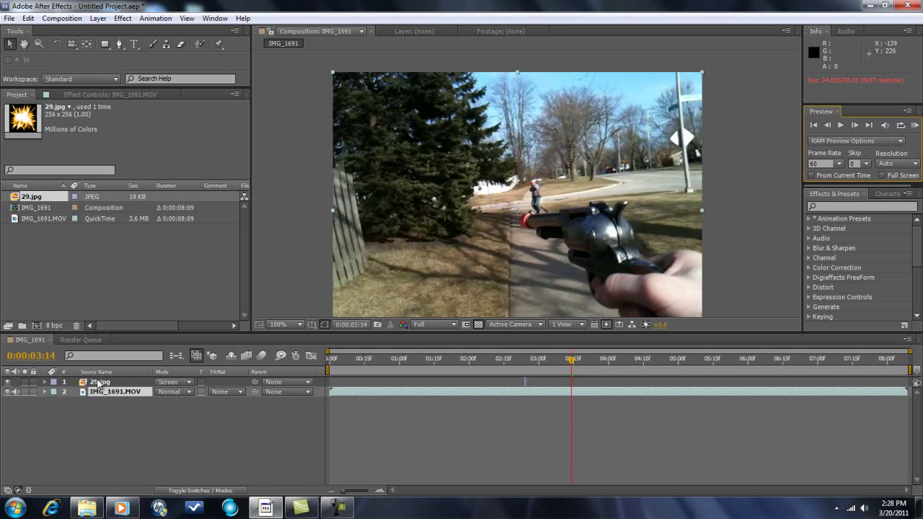
# Add 29.jpg as a new top layer, scale it to about 40%, and set its mode to Screen.
pyautogui.moveTo(36, 197); pyautogui.dragTo(72, 378)
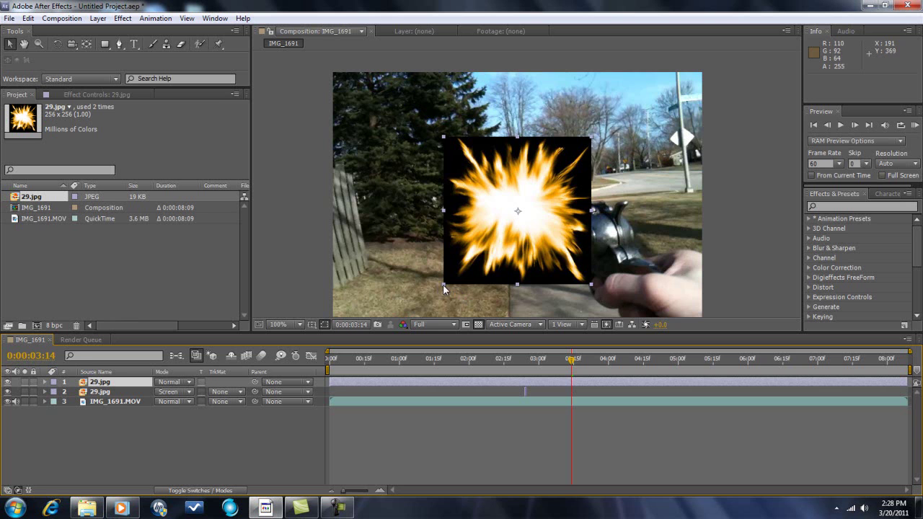
pyautogui.moveTo(443, 285); pyautogui.dragTo(488, 242)
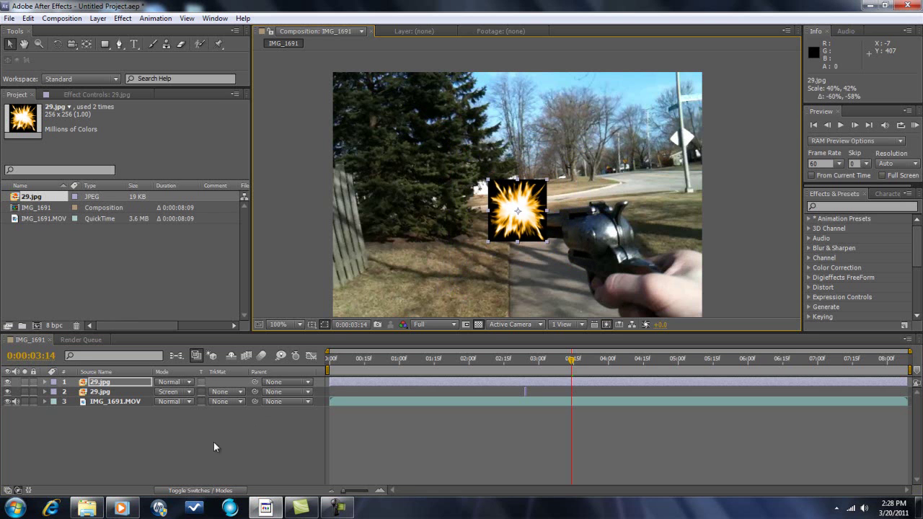
pyautogui.click(189, 387)
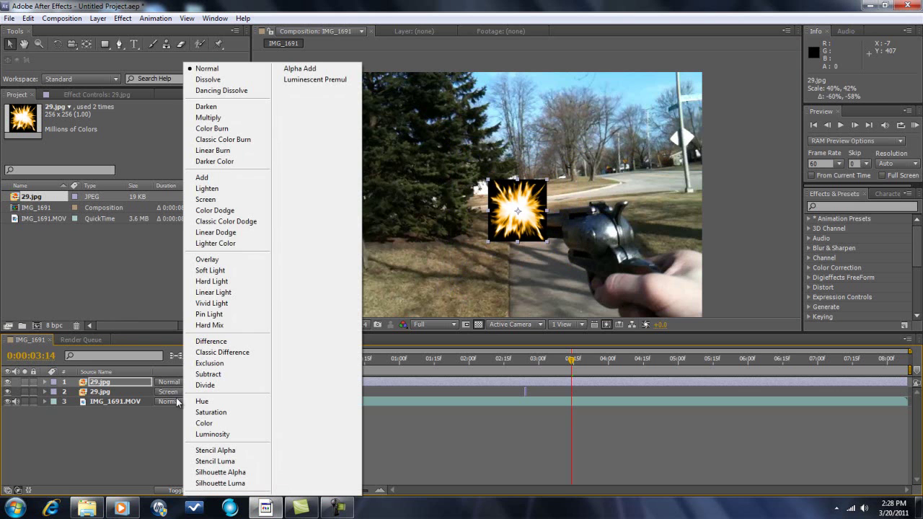
pyautogui.click(216, 200)
# Place the starburst over the distant figure at about 10% scale, then scrub back through the footage.
pyautogui.scroll(4, 598, 294)
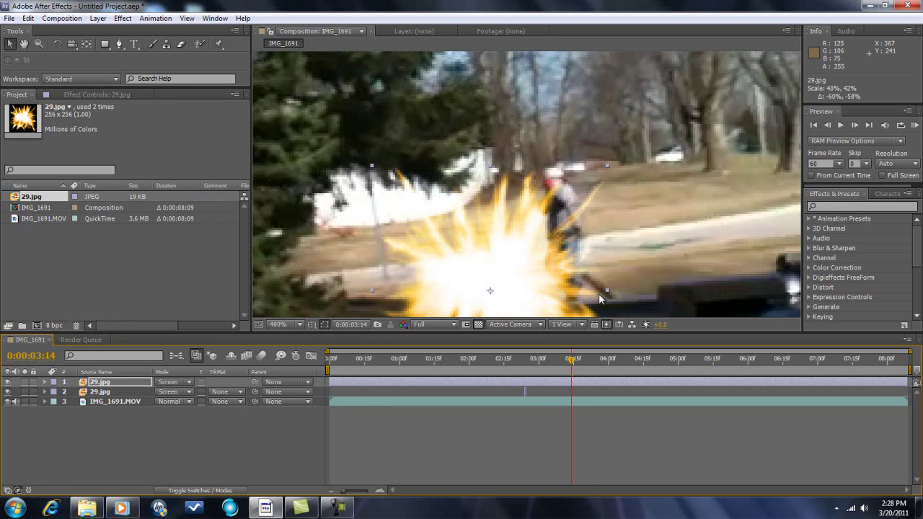
pyautogui.moveTo(525, 231); pyautogui.dragTo(550, 189)
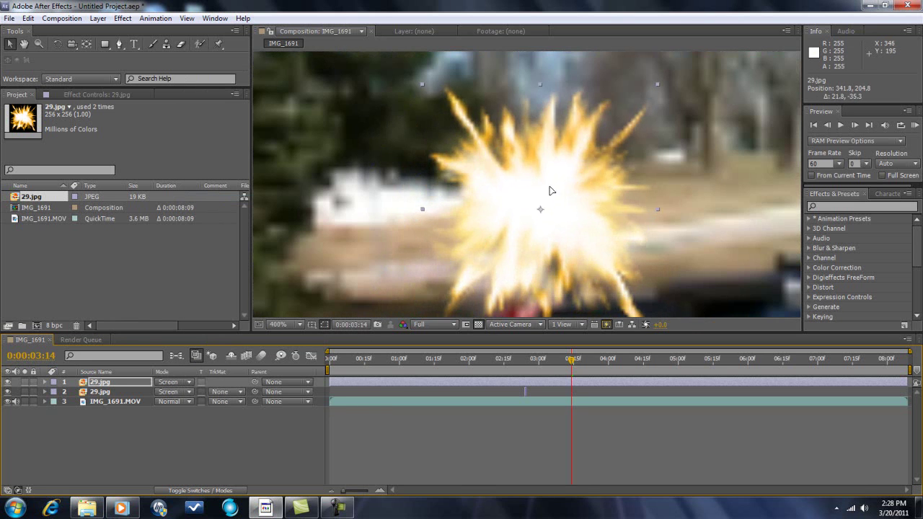
pyautogui.moveTo(422, 82); pyautogui.dragTo(512, 180)
pyautogui.moveTo(547, 208); pyautogui.dragTo(553, 192)
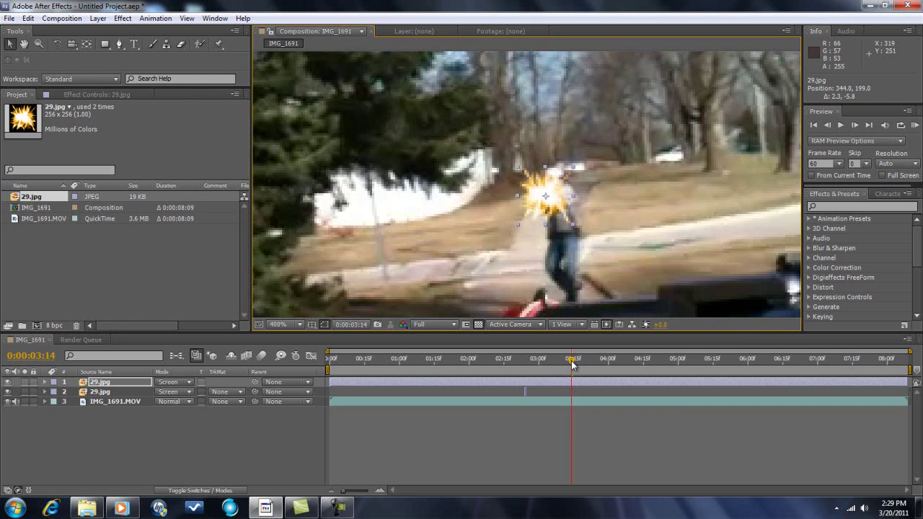
pyautogui.click(622, 283)
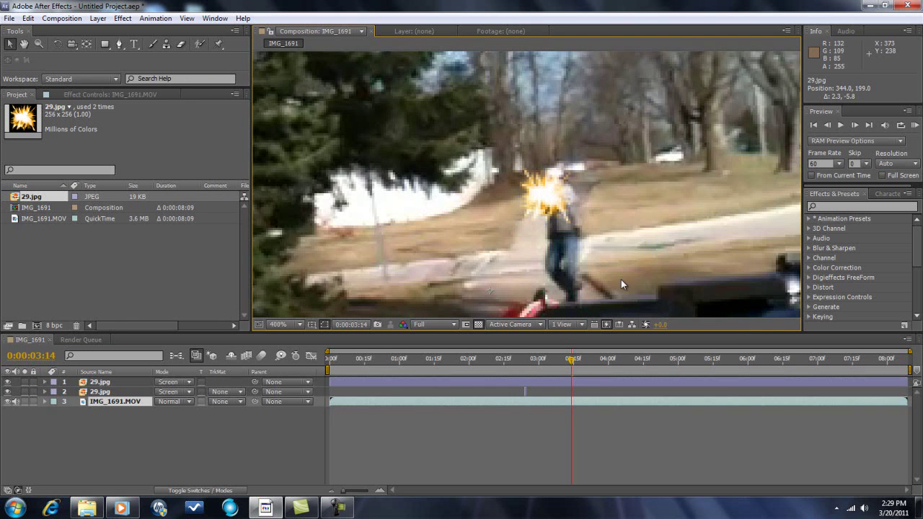
pyautogui.moveTo(571, 357); pyautogui.dragTo(550, 372)
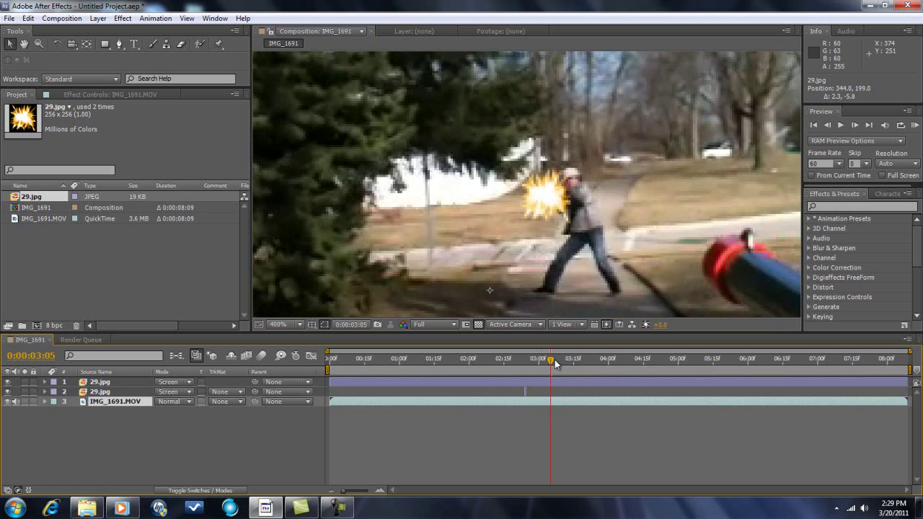
# Trim the top starburst layer to start at 0:00:03:03 and end after one frame.
pyautogui.moveTo(552, 362); pyautogui.dragTo(546, 363)
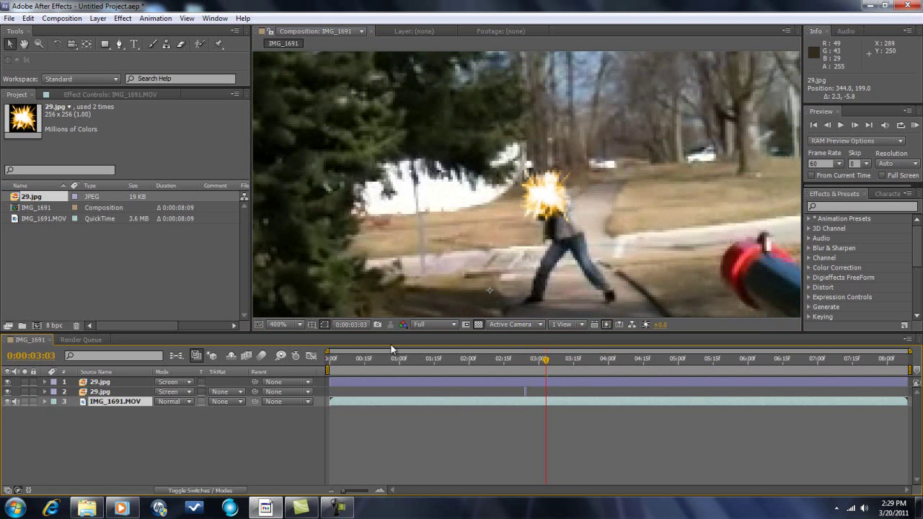
pyautogui.moveTo(330, 382); pyautogui.dragTo(531, 383)
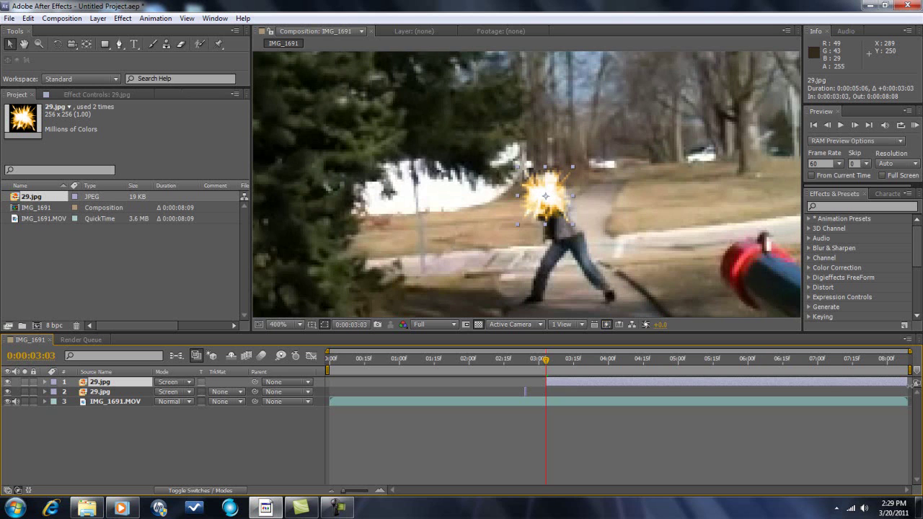
pyautogui.click(855, 124)
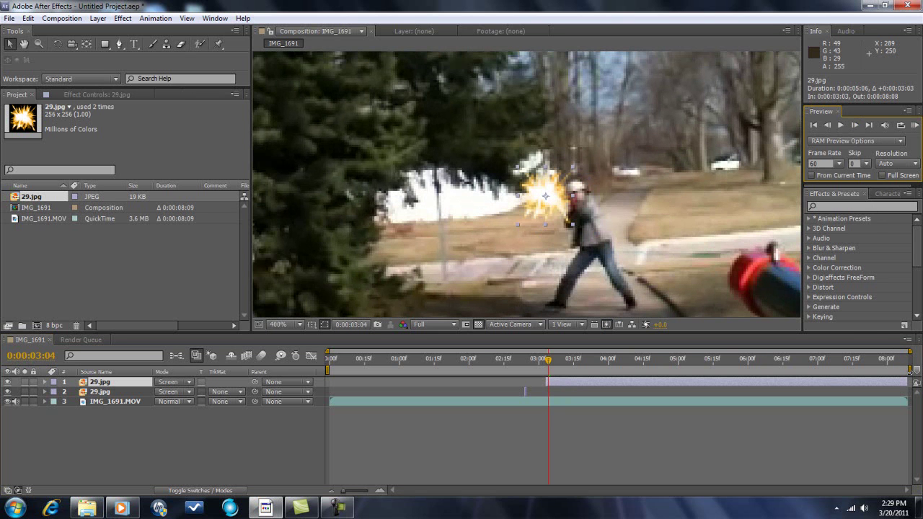
pyautogui.moveTo(907, 381); pyautogui.dragTo(546, 381)
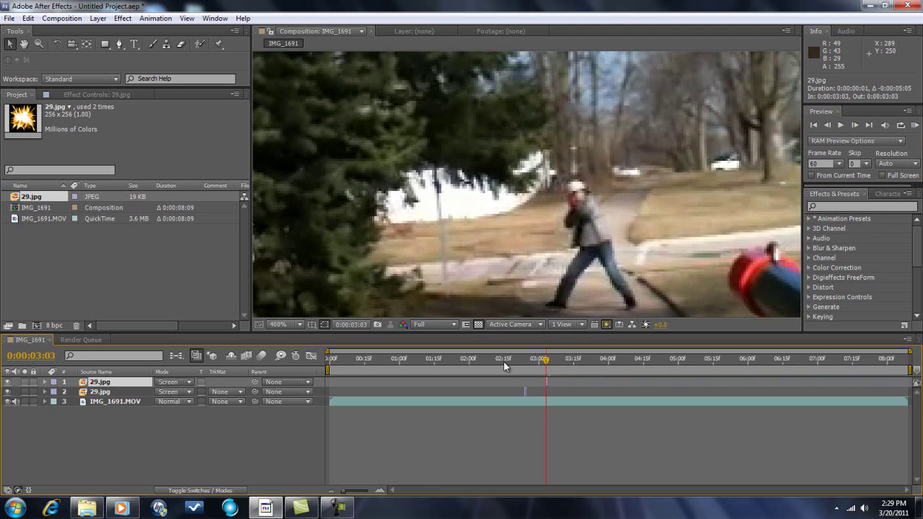
# Preview the one-frame starburst flash at 0:00:03:03.
pyautogui.click(503, 359)
pyautogui.scroll(-4, 546, 267)
pyautogui.scroll(-2, 547, 266)
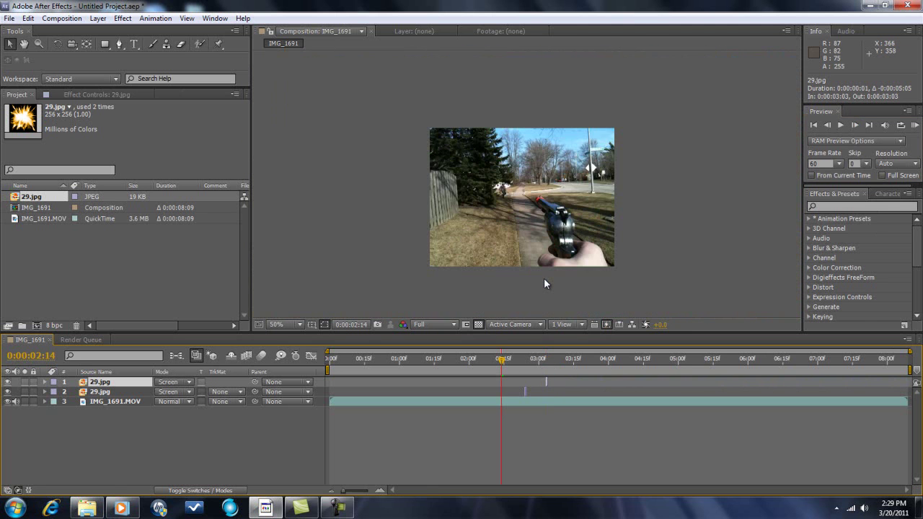
pyautogui.scroll(2, 544, 277)
pyautogui.click(840, 125)
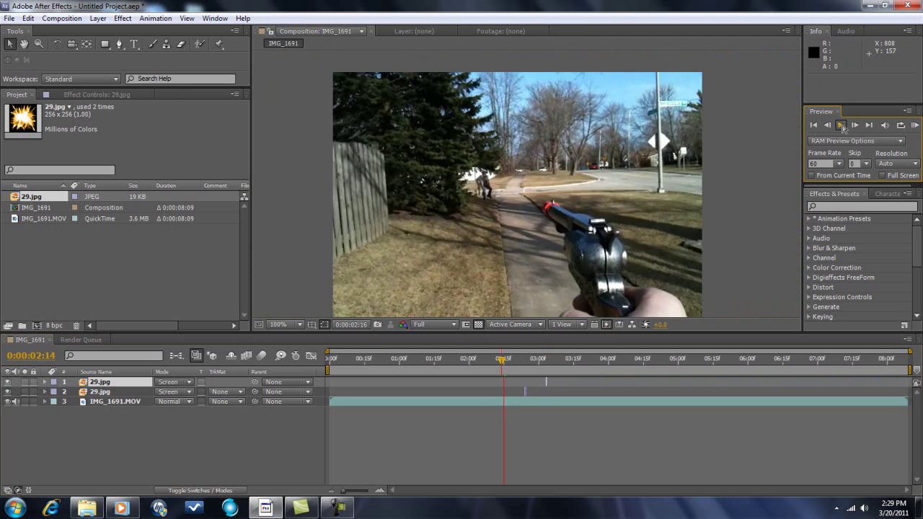
pyautogui.click(598, 361)
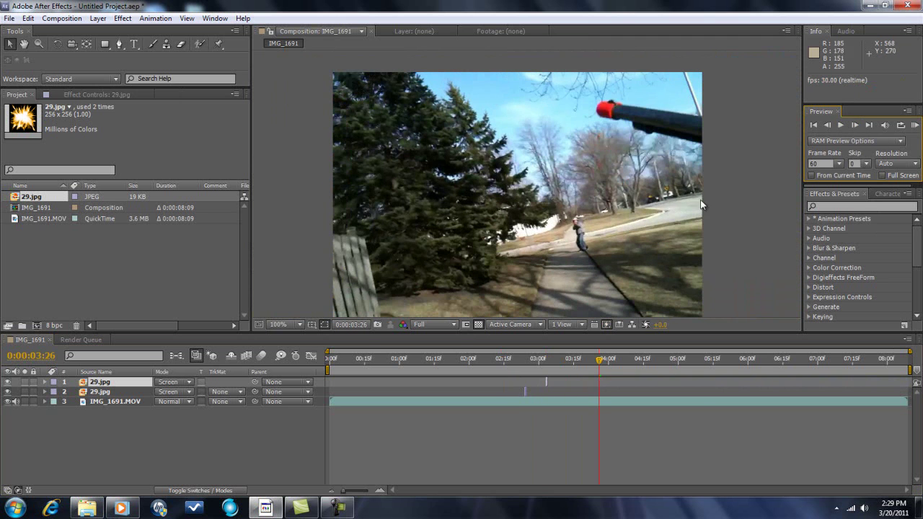
# Rewind to about 0:00:02:23 and step frame by frame through to the footage end.
pyautogui.moveTo(598, 364); pyautogui.dragTo(522, 372)
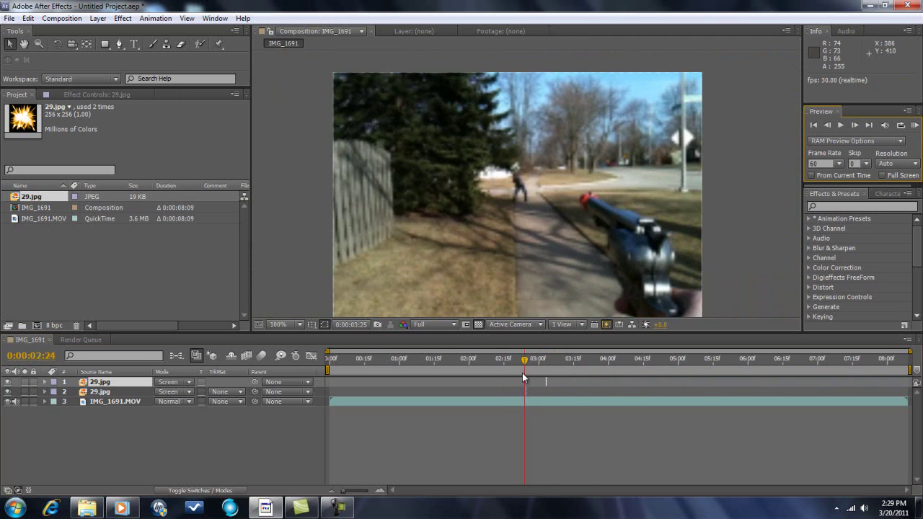
pyautogui.click(856, 125)
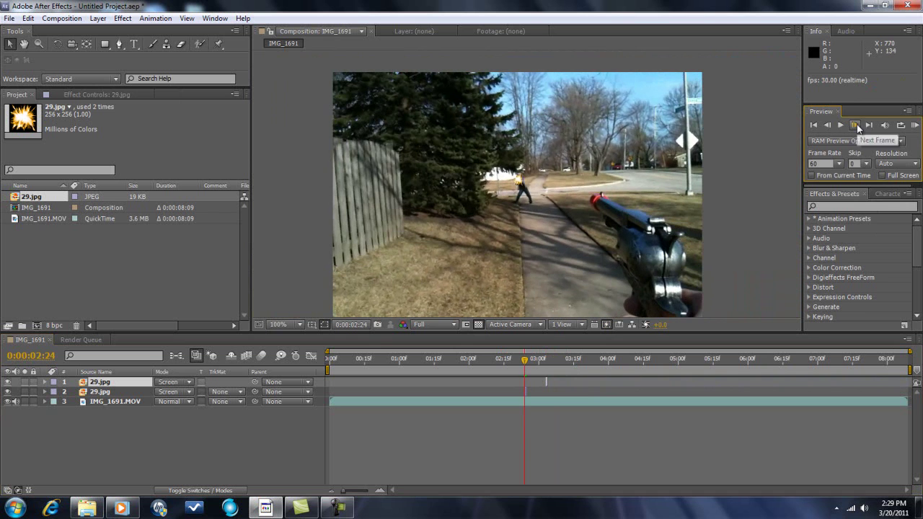
pyautogui.click(856, 125)
pyautogui.click(856, 124)
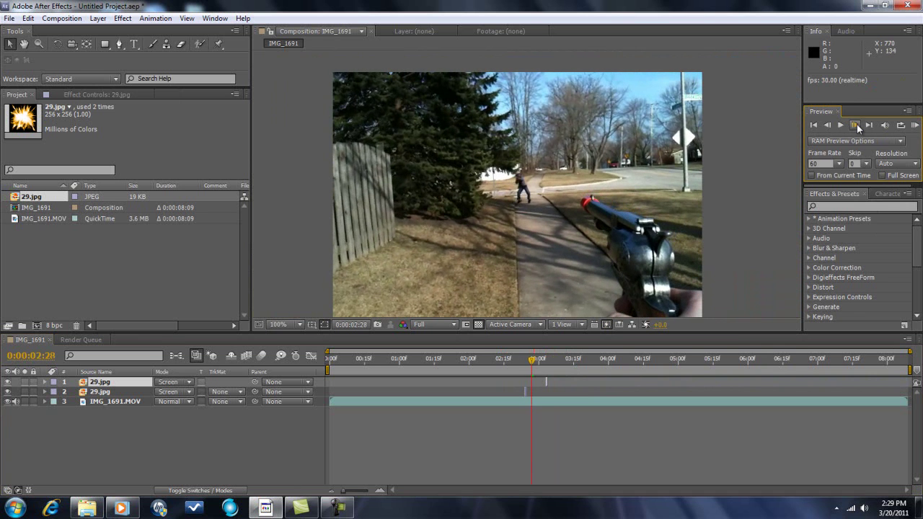
pyautogui.click(856, 125)
pyautogui.click(856, 125)
pyautogui.click(856, 125)
pyautogui.click(856, 124)
pyautogui.click(856, 124)
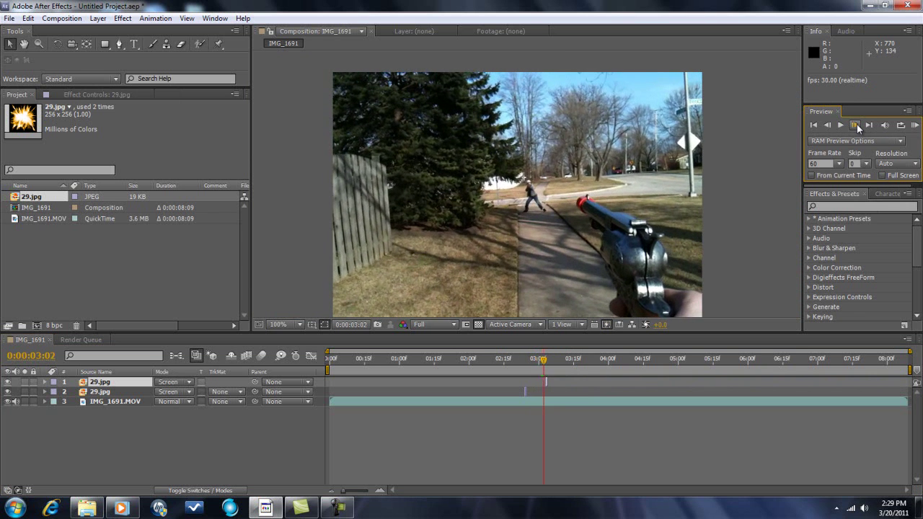
pyautogui.click(856, 125)
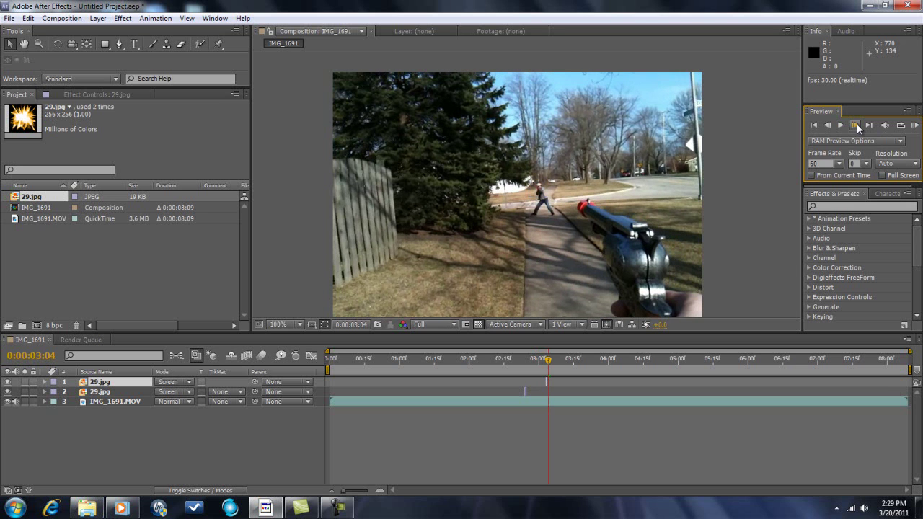
pyautogui.click(830, 125)
pyautogui.press('KP_3')
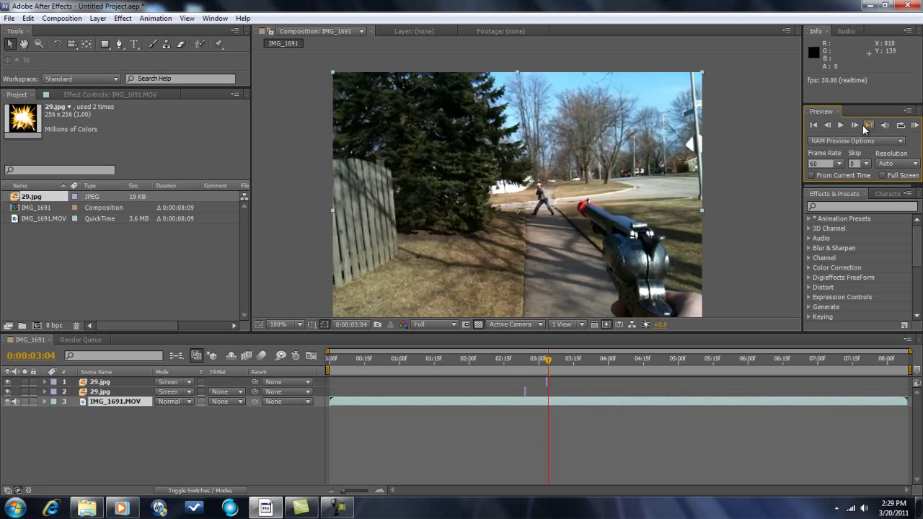
pyautogui.click(869, 126)
pyautogui.click(858, 125)
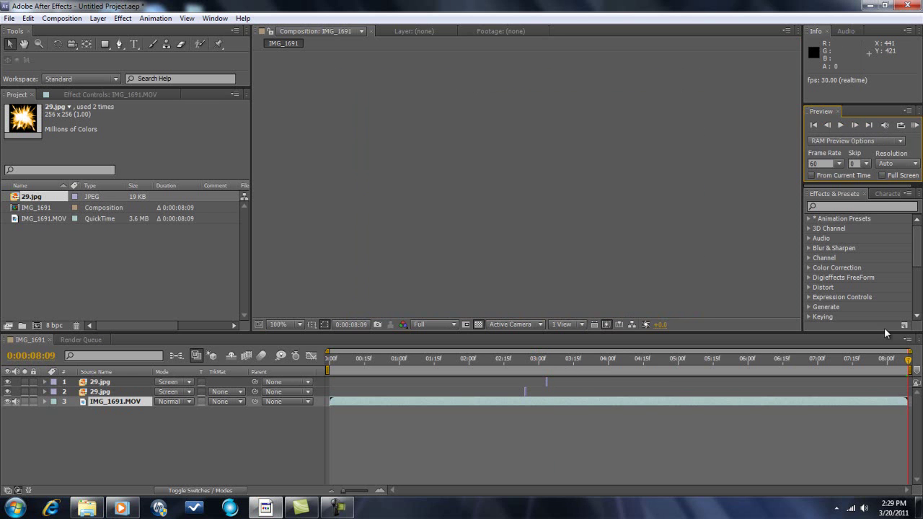
# Rewind to 0:00:02:15 and step forward frame by frame to the third shot at 0:00:03:14.
pyautogui.moveTo(908, 366); pyautogui.dragTo(506, 381)
pyautogui.click(852, 126)
pyautogui.click(852, 126)
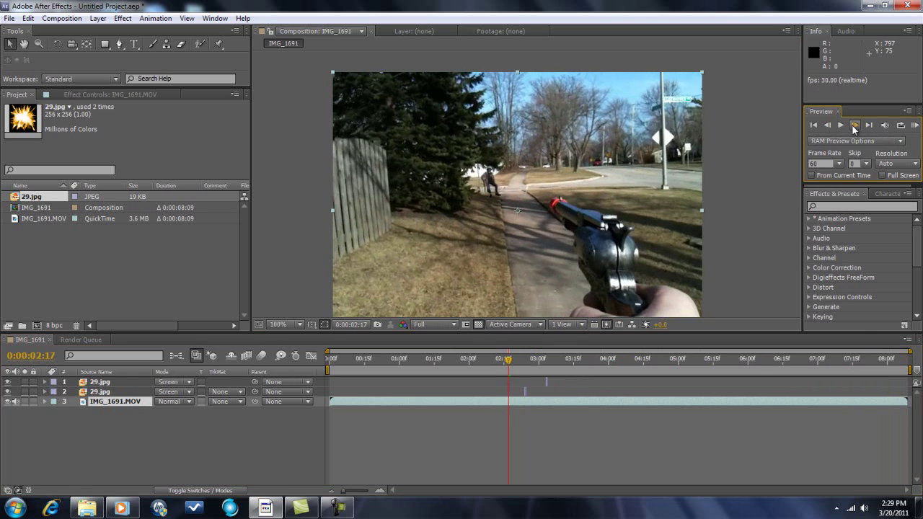
pyautogui.click(852, 126)
pyautogui.click(852, 126)
pyautogui.click(852, 126)
pyautogui.click(853, 125)
pyautogui.click(852, 125)
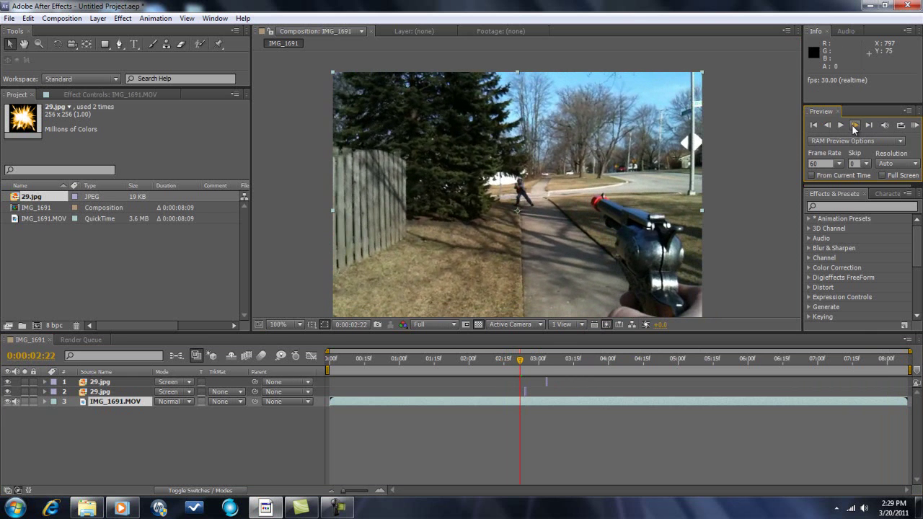
pyautogui.click(853, 126)
pyautogui.click(853, 125)
pyautogui.click(853, 125)
pyautogui.click(851, 124)
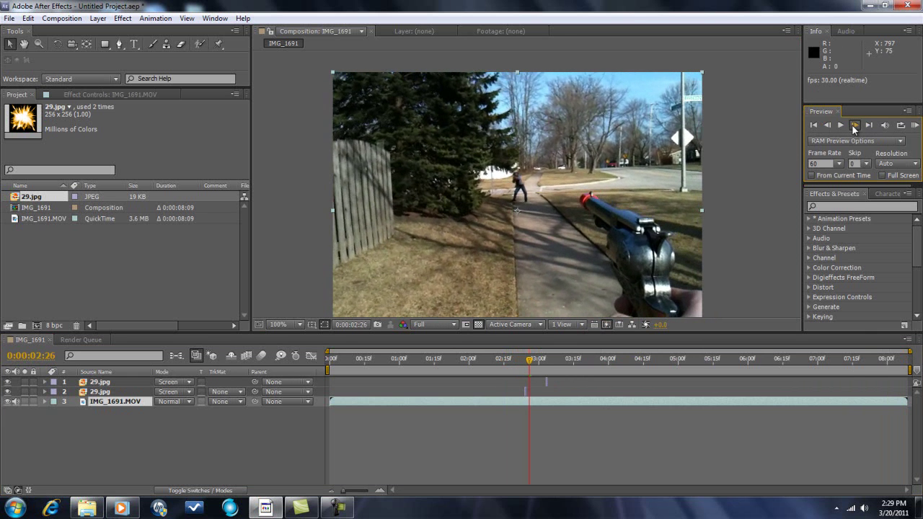
pyautogui.click(852, 124)
pyautogui.click(852, 124)
pyautogui.click(851, 124)
pyautogui.click(852, 124)
pyautogui.click(852, 124)
pyautogui.click(852, 124)
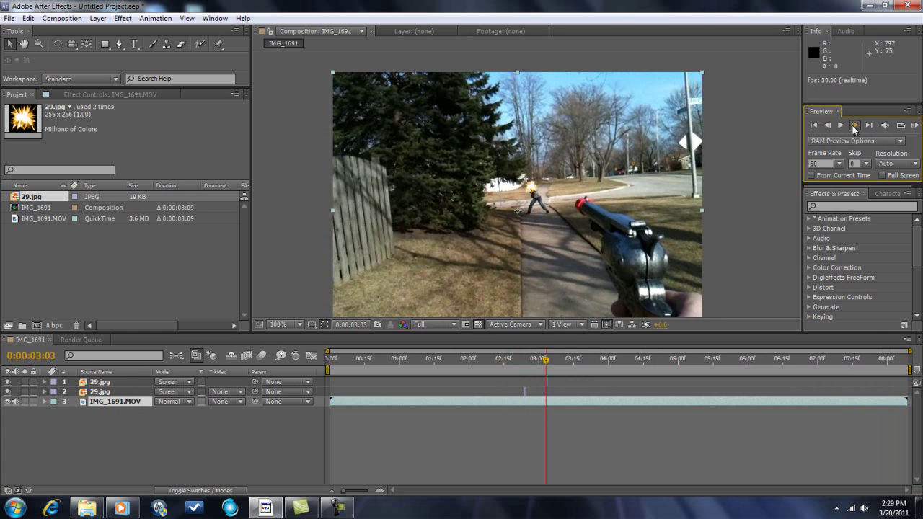
pyautogui.click(852, 124)
pyautogui.click(853, 126)
pyautogui.click(852, 126)
pyautogui.click(853, 126)
pyautogui.click(852, 125)
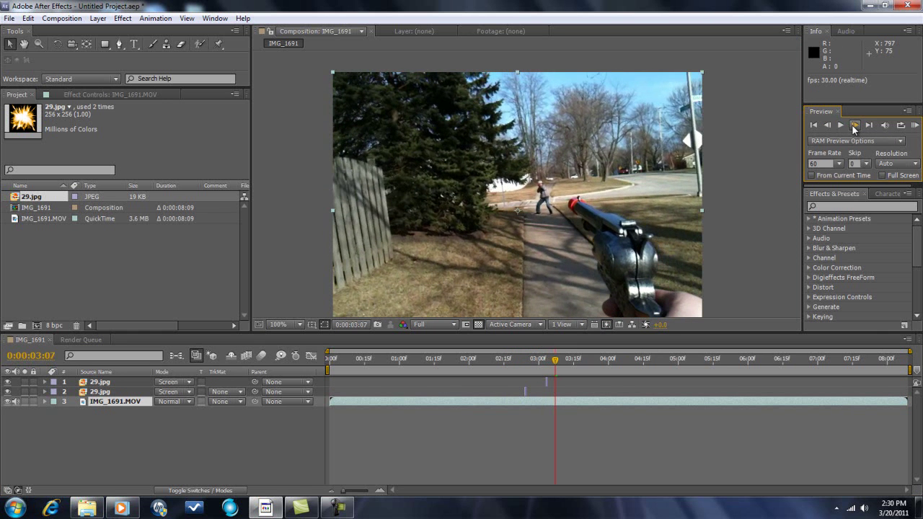
pyautogui.click(852, 125)
pyautogui.click(852, 125)
pyautogui.click(853, 126)
pyautogui.click(853, 126)
pyautogui.click(852, 126)
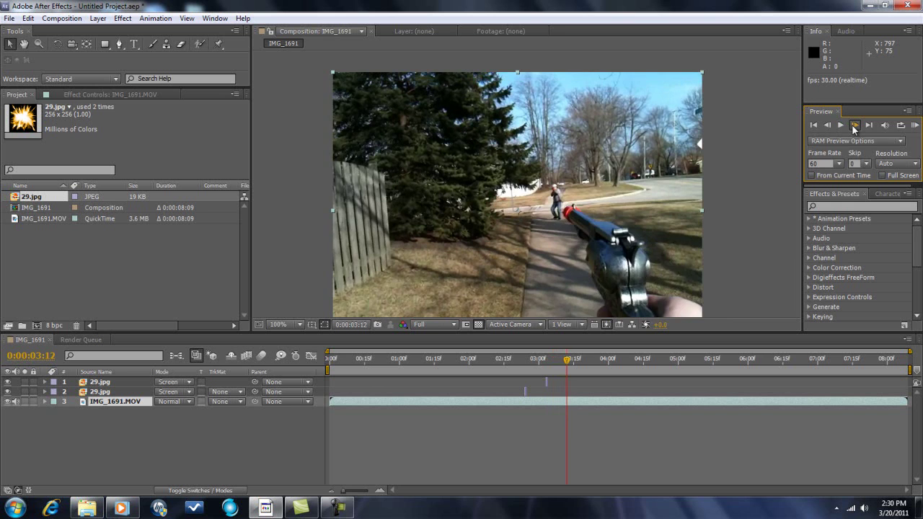
pyautogui.click(852, 126)
pyautogui.click(852, 126)
pyautogui.click(852, 126)
pyautogui.click(830, 125)
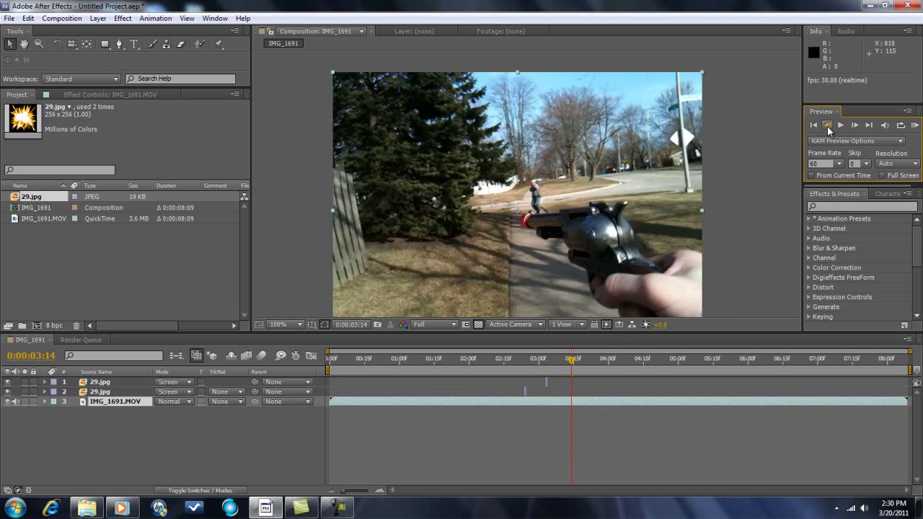
# Add a third 29.jpg layer in Screen mode, undoing an accidental move of the footage.
pyautogui.moveTo(50, 200); pyautogui.dragTo(104, 387)
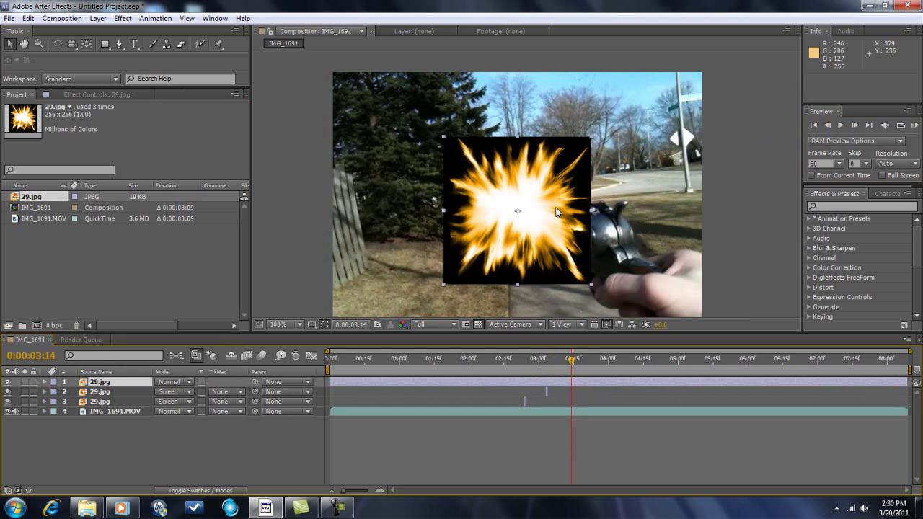
pyautogui.click(189, 382)
pyautogui.click(209, 203)
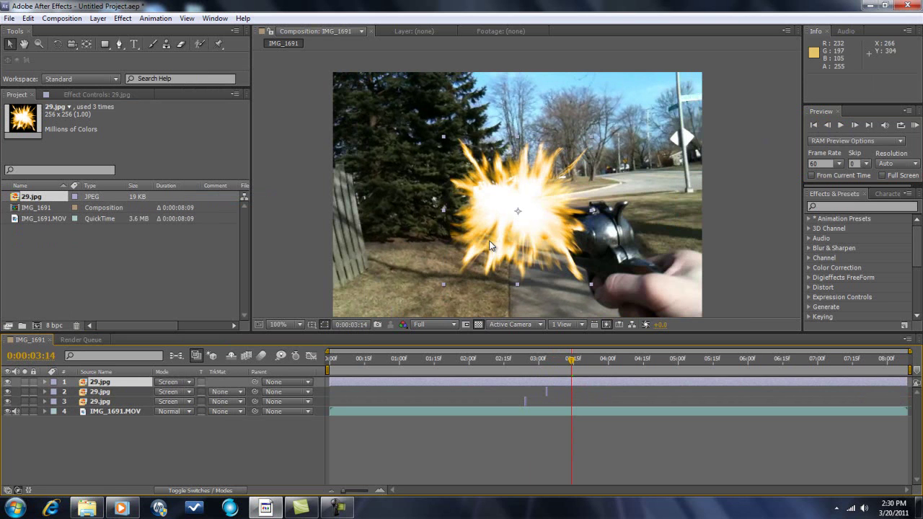
pyautogui.moveTo(443, 287); pyautogui.dragTo(447, 280)
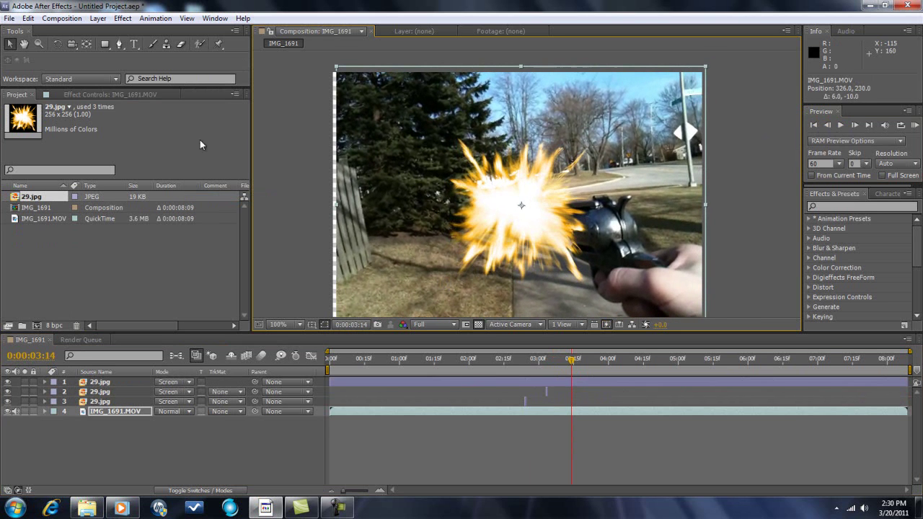
pyautogui.click(29, 18)
pyautogui.click(54, 36)
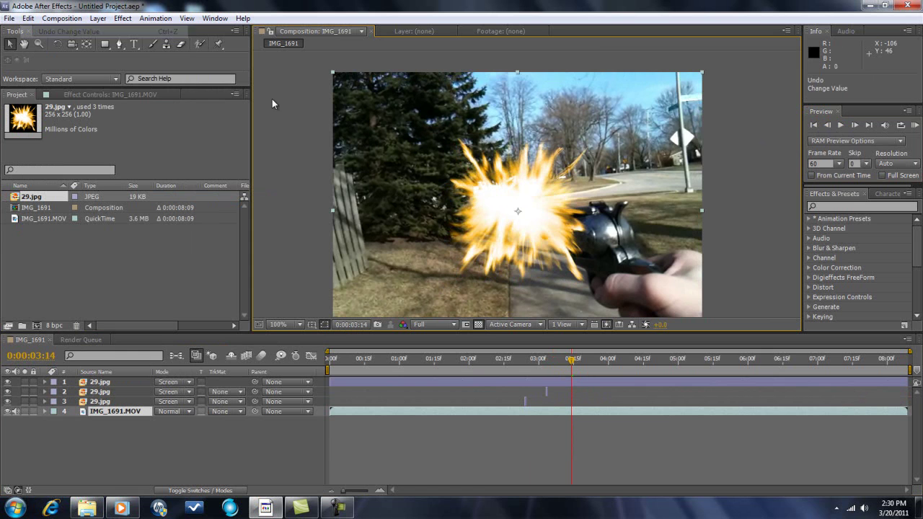
pyautogui.scroll(1, 534, 246)
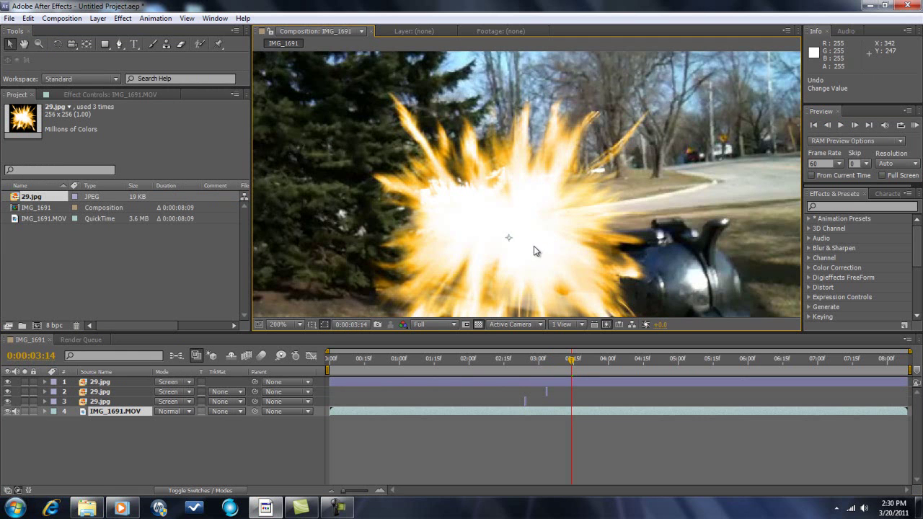
# Position the third flash over the distant figure and scale it to 16%.
pyautogui.click(115, 380)
pyautogui.moveTo(470, 237); pyautogui.dragTo(500, 197)
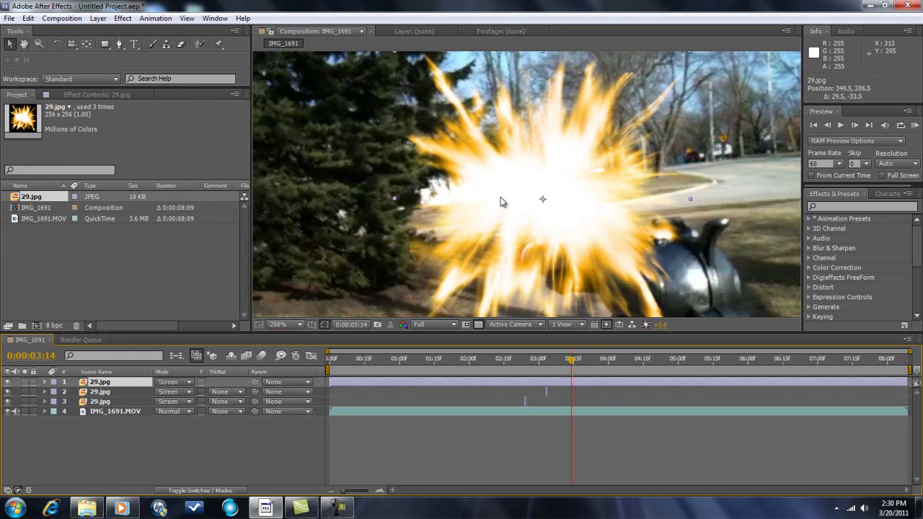
pyautogui.scroll(-1, 512, 242)
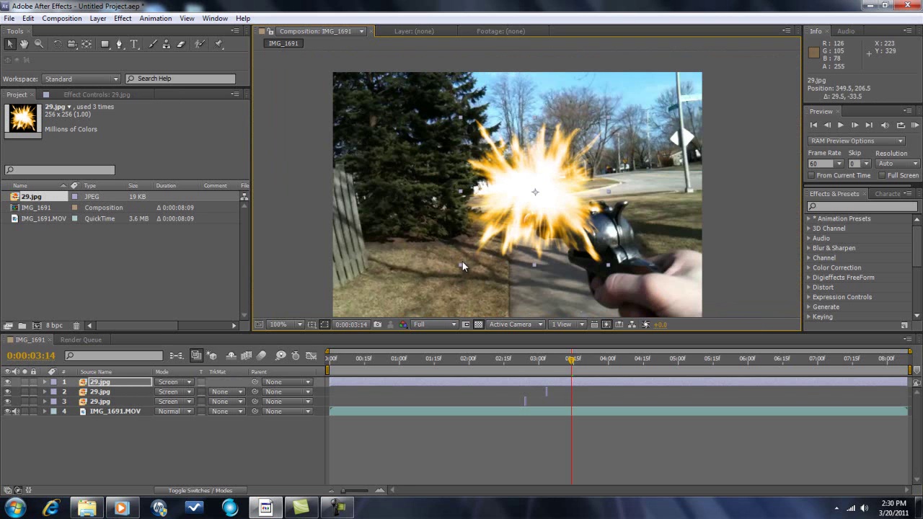
pyautogui.moveTo(463, 262); pyautogui.dragTo(539, 216)
pyautogui.scroll(2, 539, 216)
pyautogui.moveTo(613, 160); pyautogui.dragTo(575, 179)
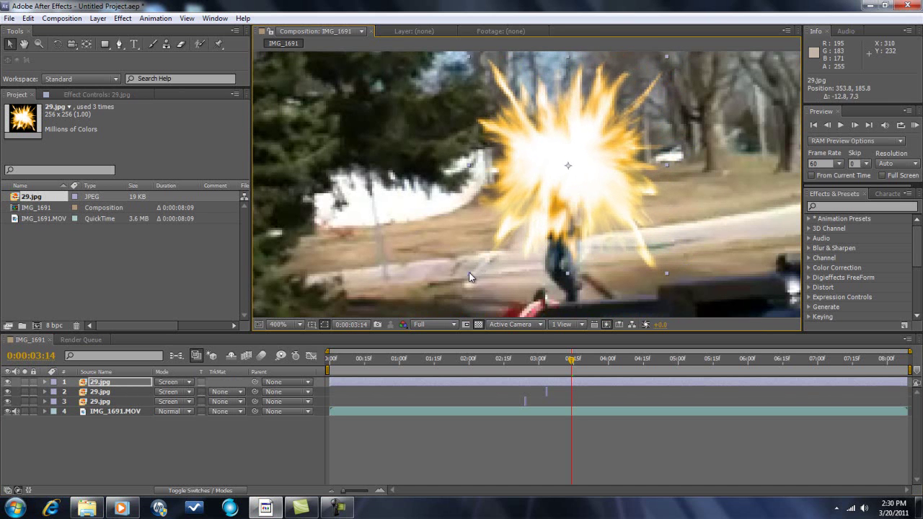
pyautogui.moveTo(473, 273); pyautogui.dragTo(513, 221)
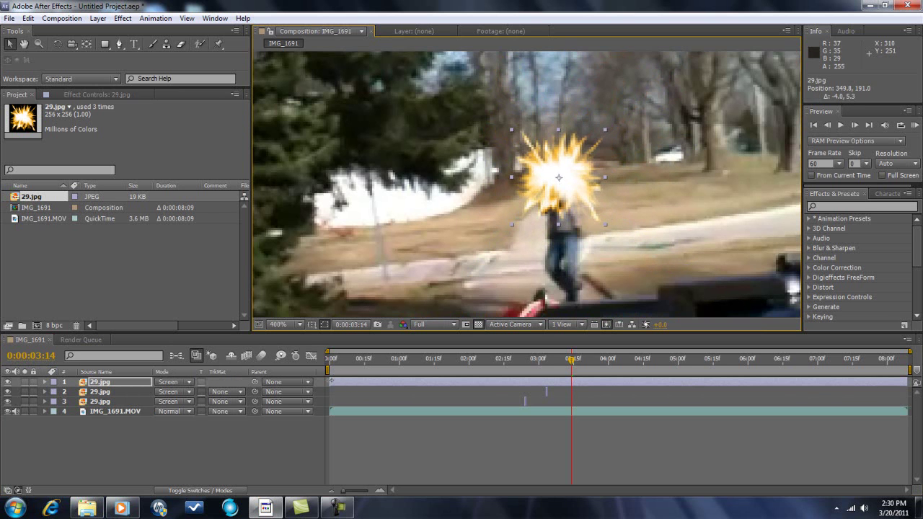
# Trim the third flash to a single frame starting at 0:00:03:14.
pyautogui.moveTo(331, 381); pyautogui.dragTo(573, 378)
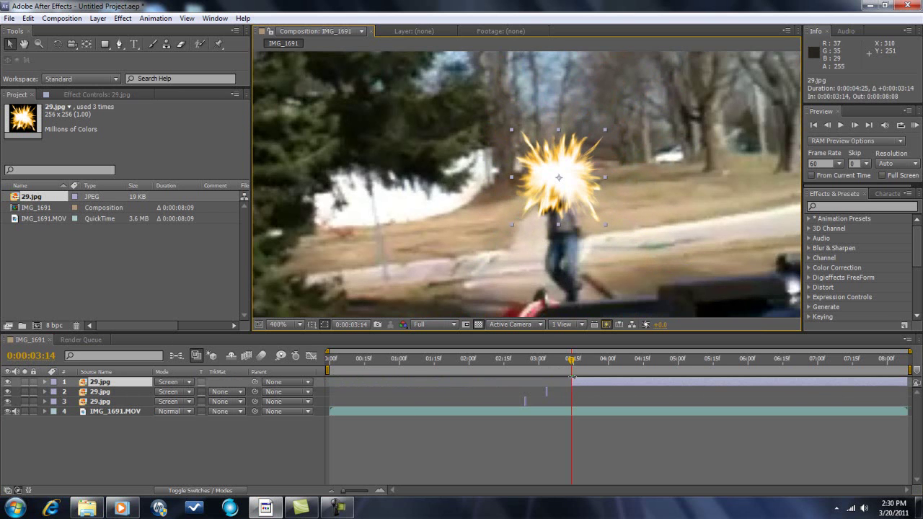
pyautogui.click(855, 125)
pyautogui.moveTo(908, 378); pyautogui.dragTo(333, 391)
# Fit the full frame in view, play back the three flashes, and stop at 0:00:03:16.
pyautogui.click(633, 233)
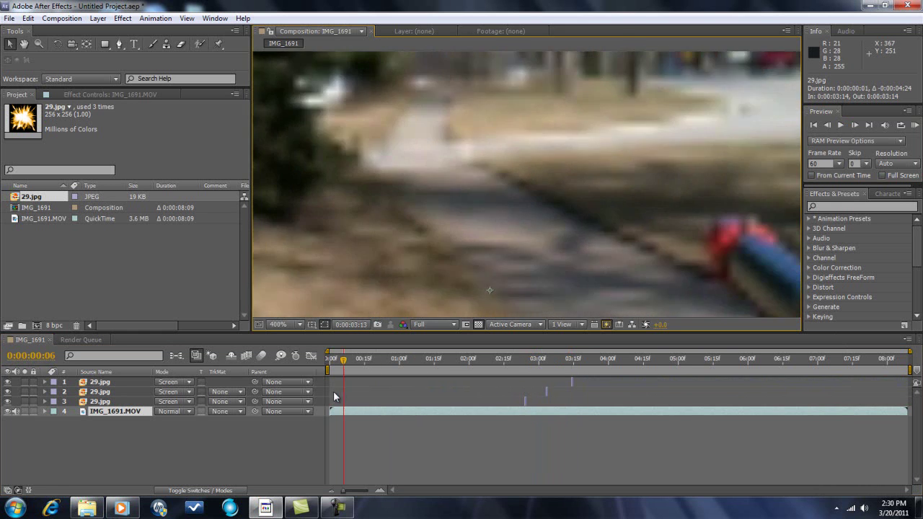
pyautogui.scroll(-1, 887, 225)
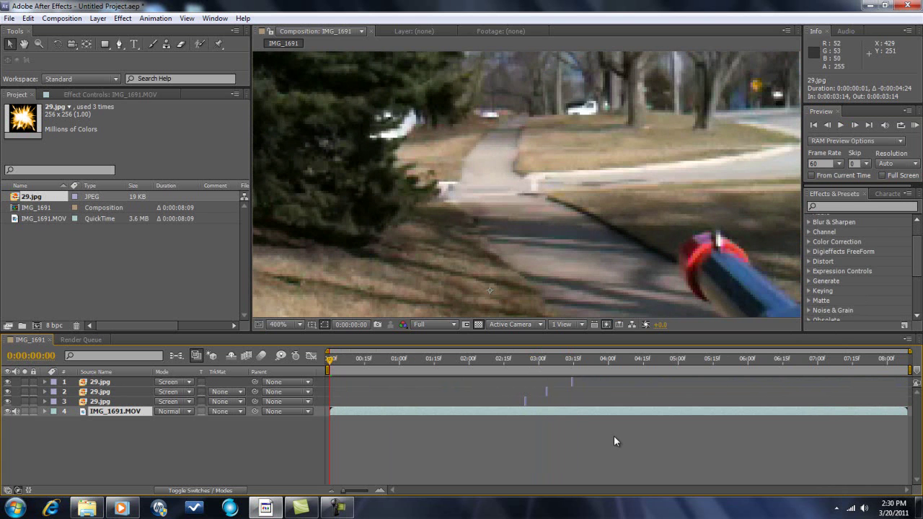
pyautogui.press('/')
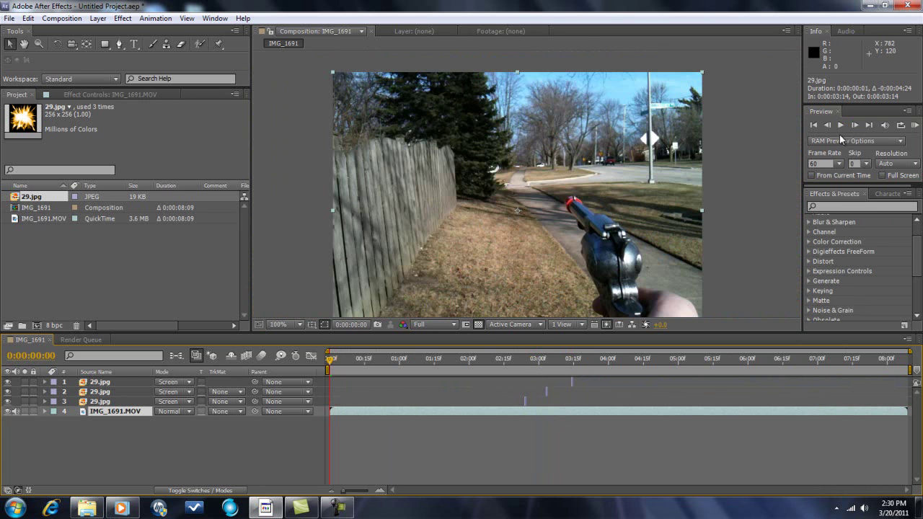
pyautogui.click(838, 126)
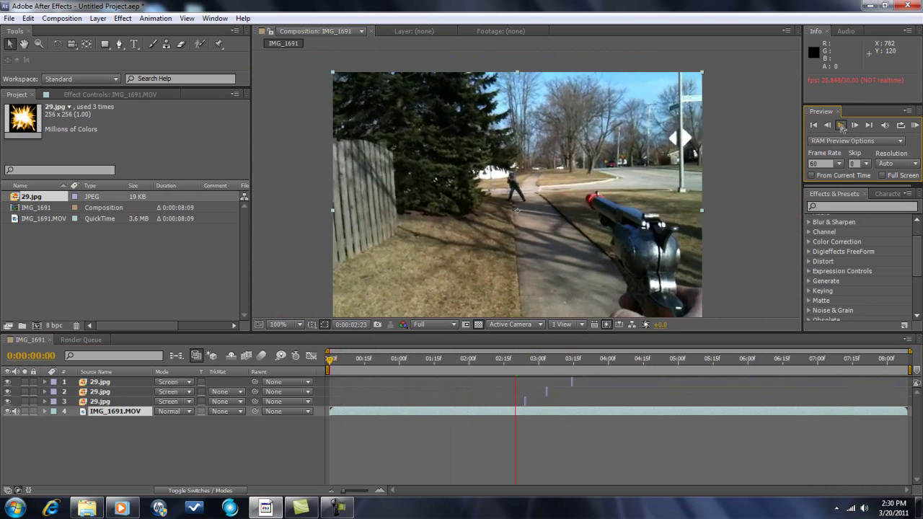
pyautogui.click(841, 126)
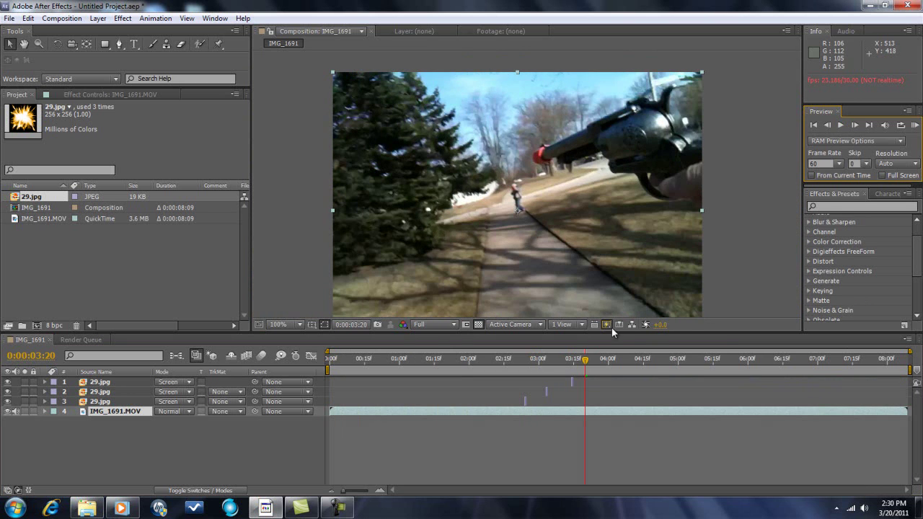
pyautogui.moveTo(585, 363); pyautogui.dragTo(575, 365)
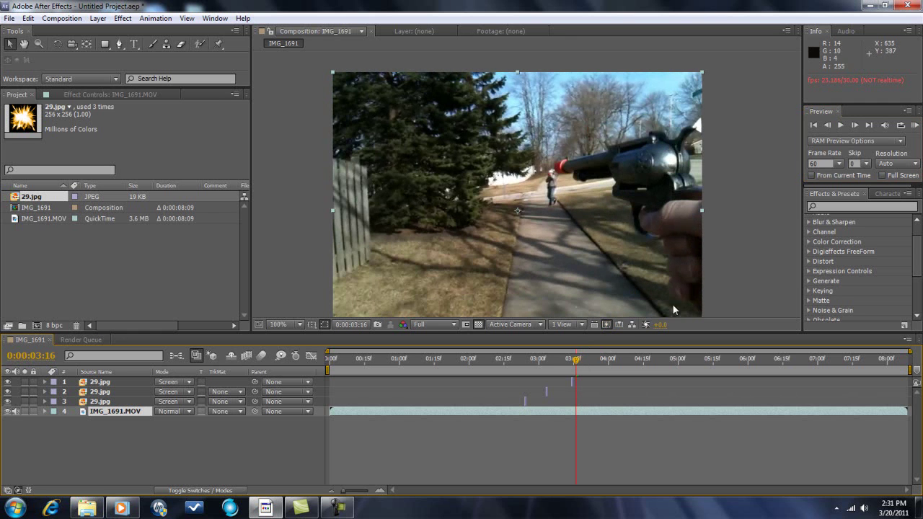
# Import Blood-Splatter-psd44263.png into the project via File > Import > File.
pyautogui.click(15, 21)
pyautogui.moveTo(61, 196)
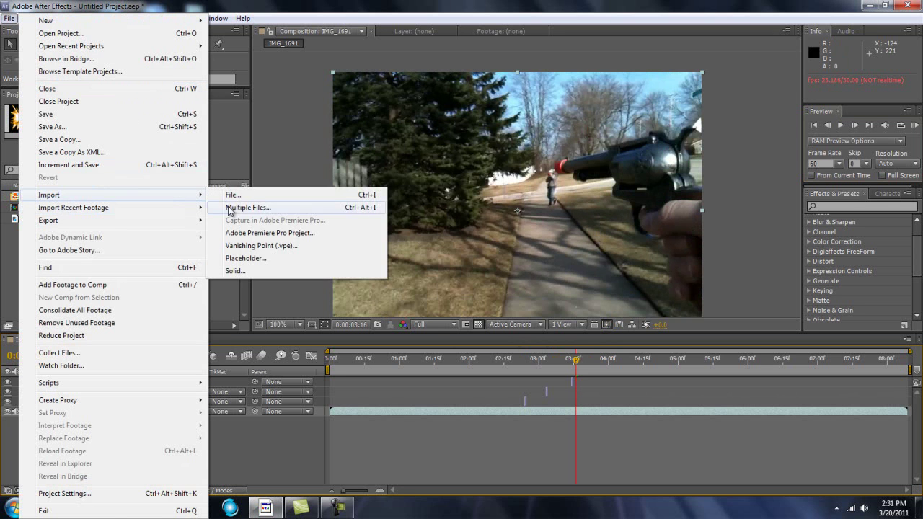
pyautogui.click(232, 195)
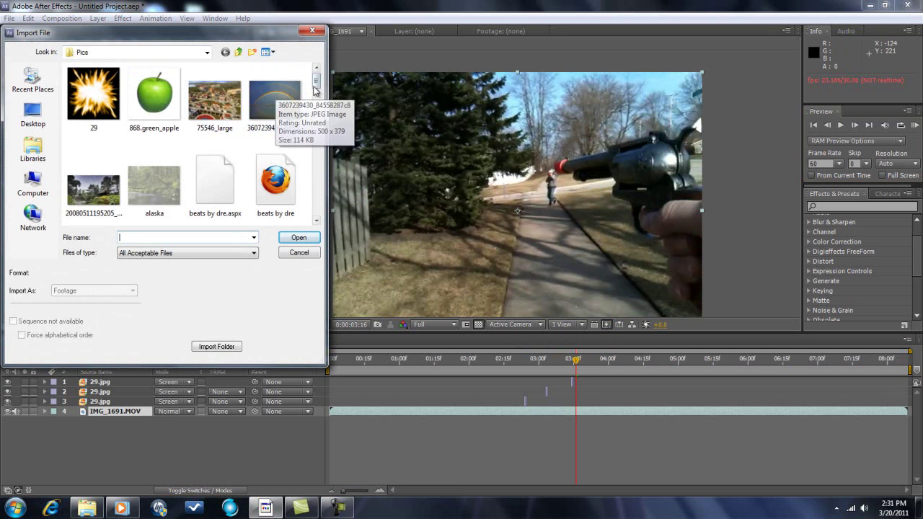
pyautogui.moveTo(314, 89); pyautogui.dragTo(316, 110)
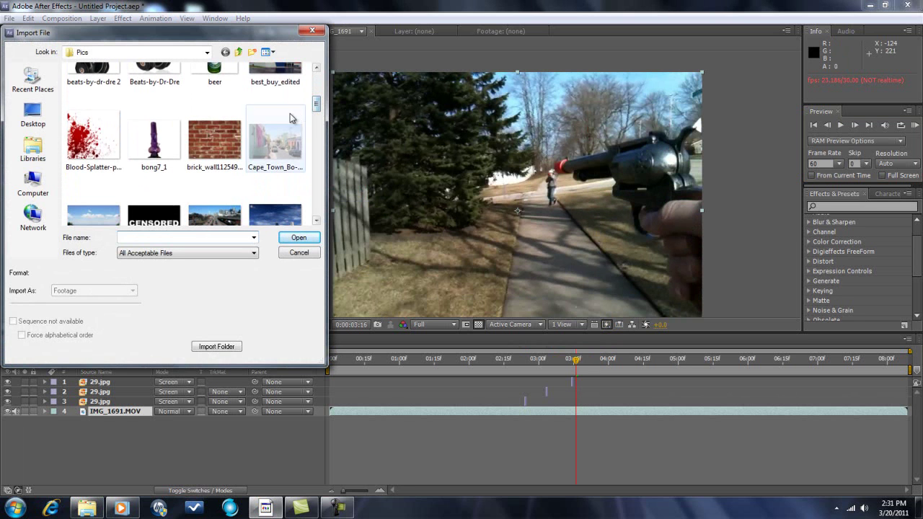
pyautogui.doubleClick(88, 130)
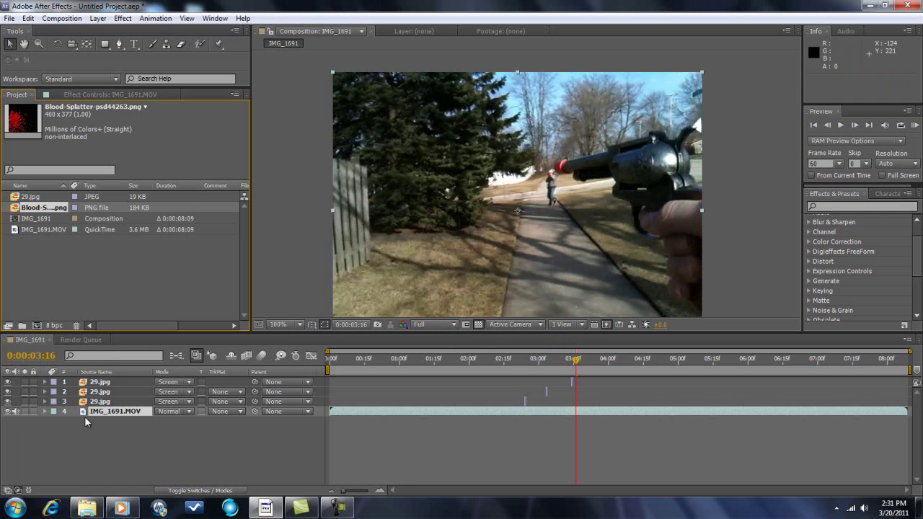
# Add the Blood-Splatter image as the top layer, move it left and stretch it wider.
pyautogui.moveTo(42, 210); pyautogui.dragTo(83, 381)
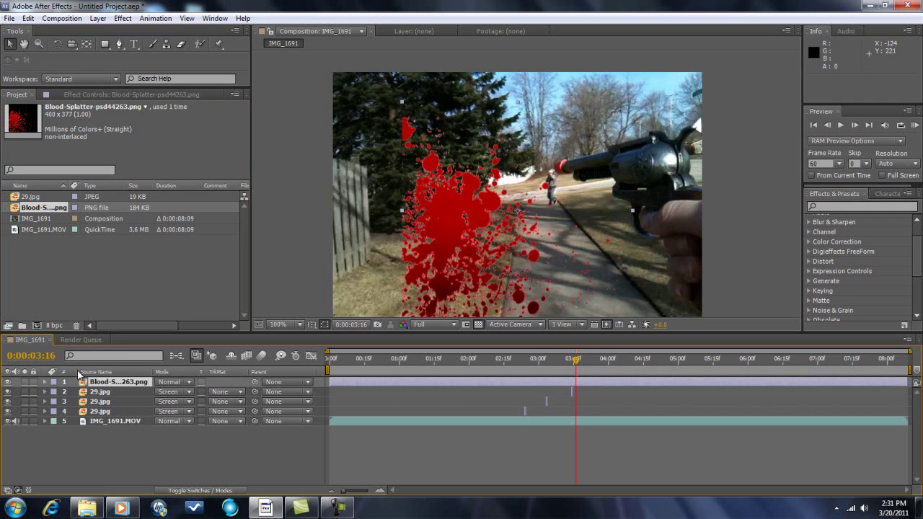
pyautogui.moveTo(448, 223); pyautogui.dragTo(386, 239)
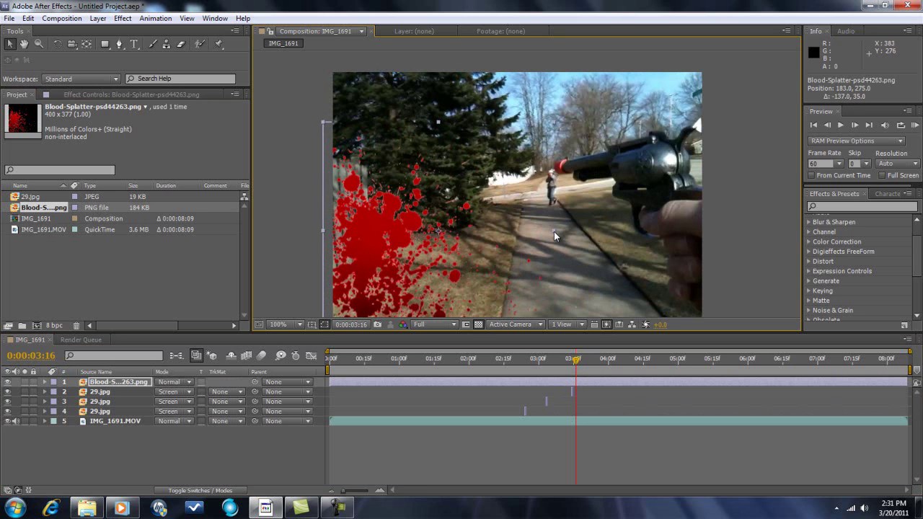
pyautogui.moveTo(553, 231); pyautogui.dragTo(604, 182)
pyautogui.moveTo(375, 241); pyautogui.dragTo(417, 220)
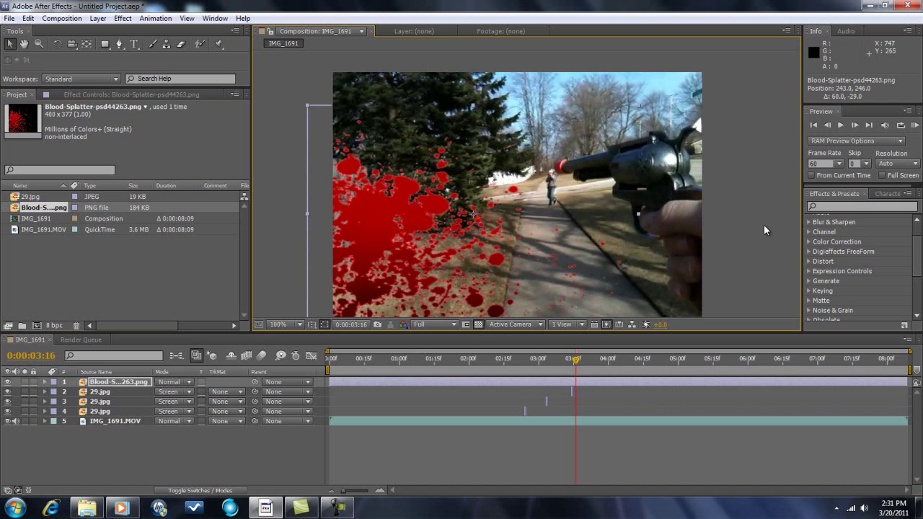
# Apply Fast Blur with Blurriness 20 to the splatter and start it at 0:00:03:16.
pyautogui.click(845, 206)
pyautogui.write('fast')
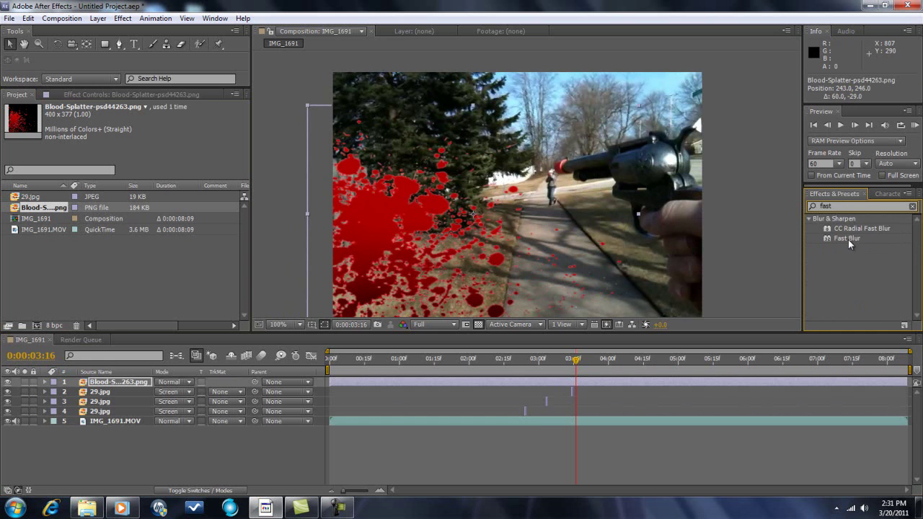
pyautogui.moveTo(848, 239); pyautogui.dragTo(125, 386)
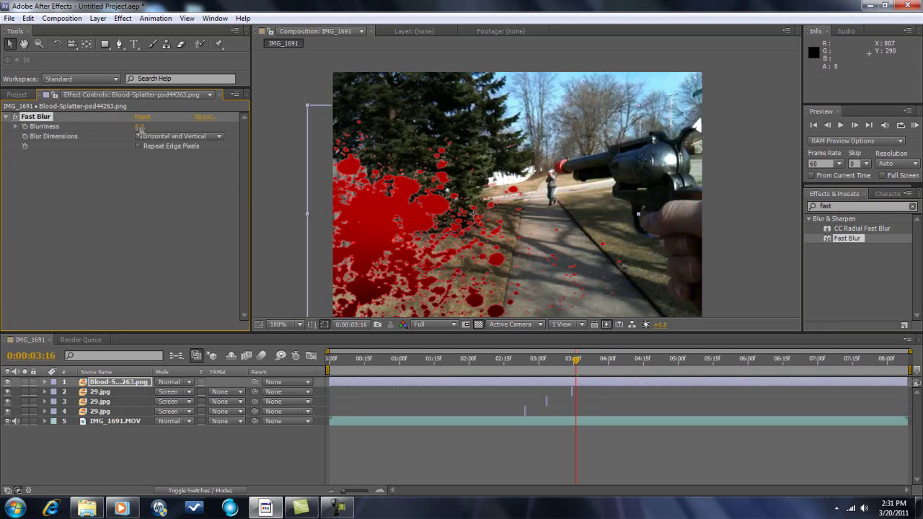
pyautogui.moveTo(140, 127); pyautogui.dragTo(151, 129)
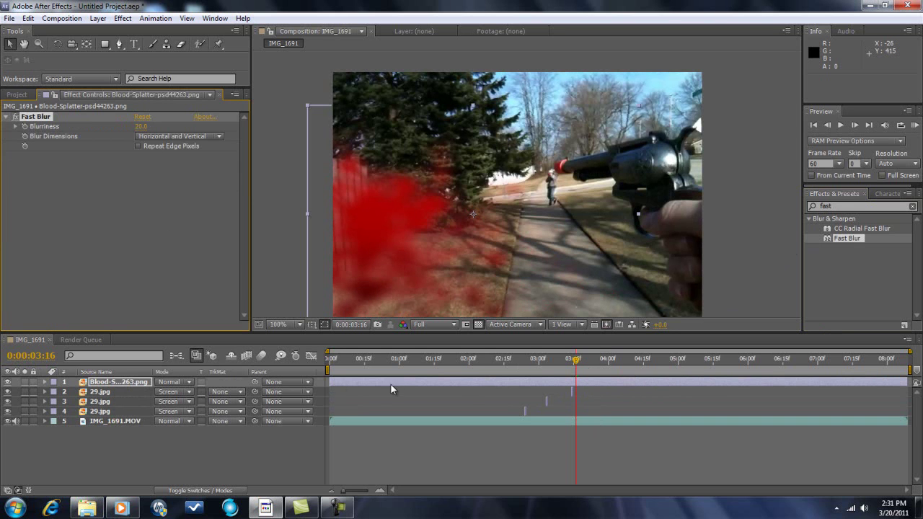
pyautogui.moveTo(331, 383)
pyautogui.mouseDown()
pyautogui.moveTo(579, 384)
pyautogui.moveTo(551, 364)
pyautogui.moveTo(321, 388)
pyautogui.mouseUp()
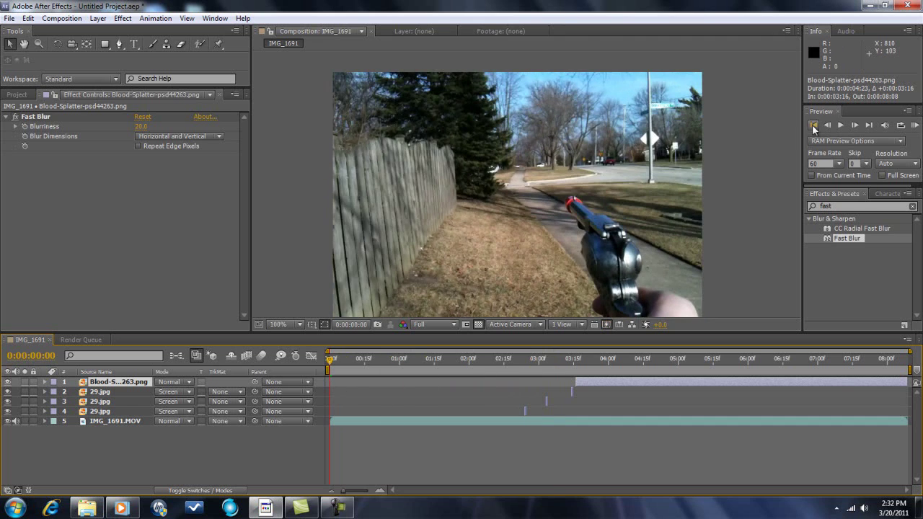
pyautogui.click(841, 125)
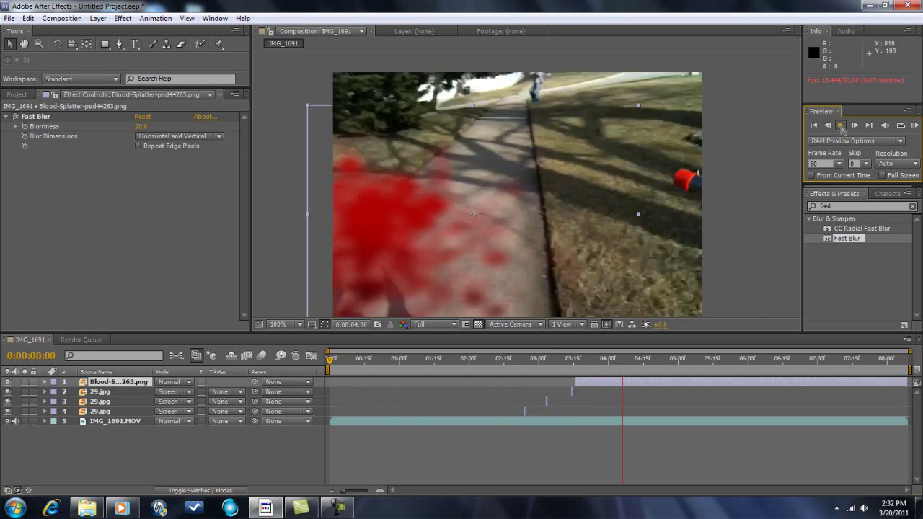
pyautogui.click(840, 124)
pyautogui.click(677, 165)
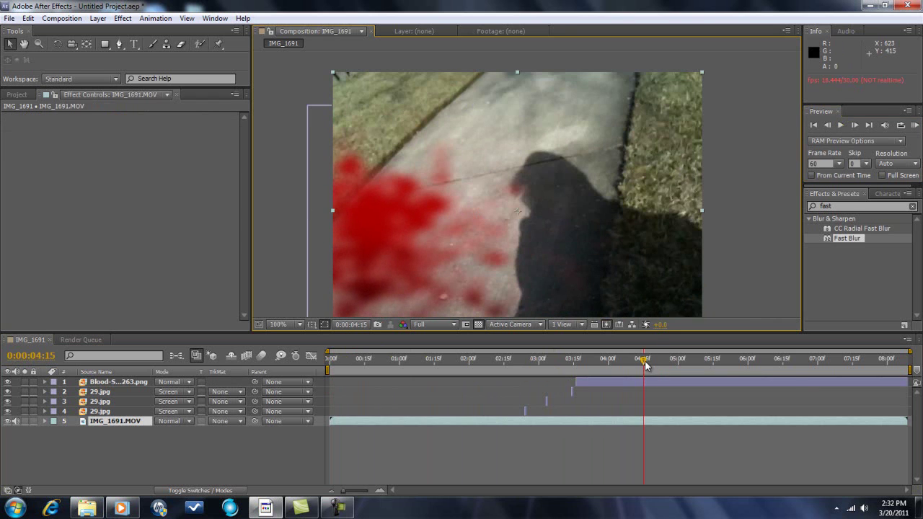
pyautogui.moveTo(631, 369); pyautogui.dragTo(329, 400)
pyautogui.click(841, 125)
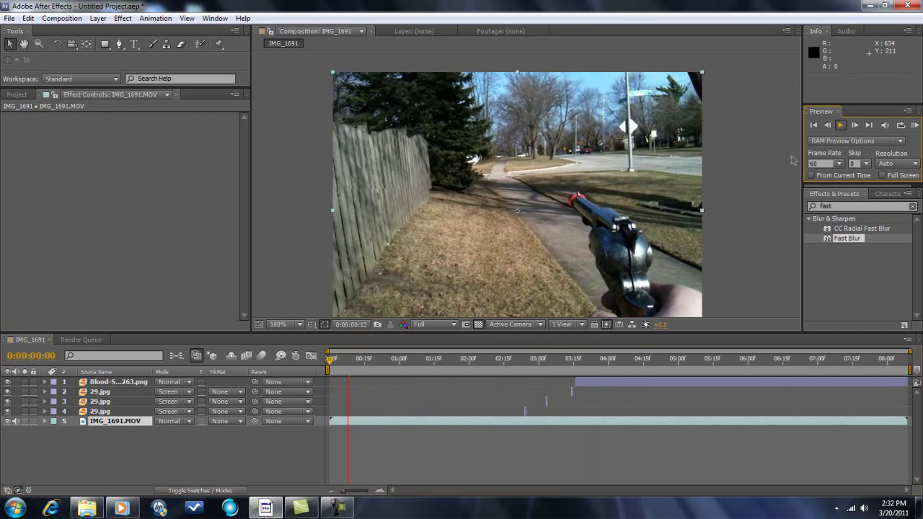